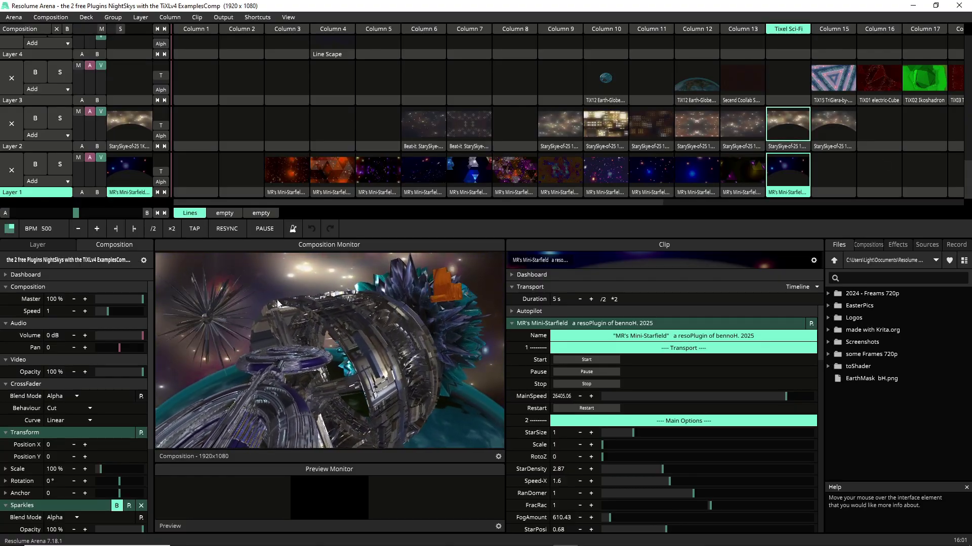
- Select the StarySkye clip of Layer 2 in the Tixel Sci-Fi column and search the effects for "mask"
left_click(787, 147)
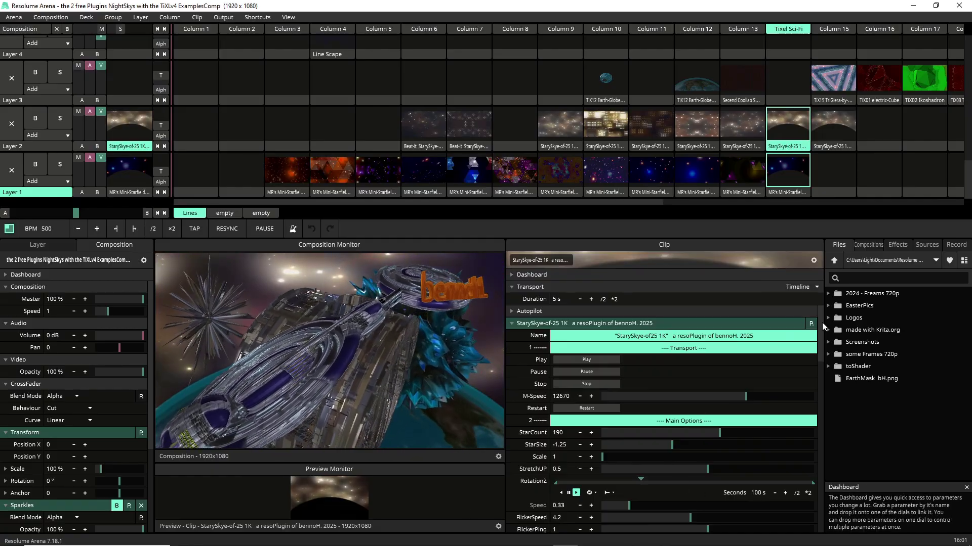
left_click_drag(821, 320, 820, 503)
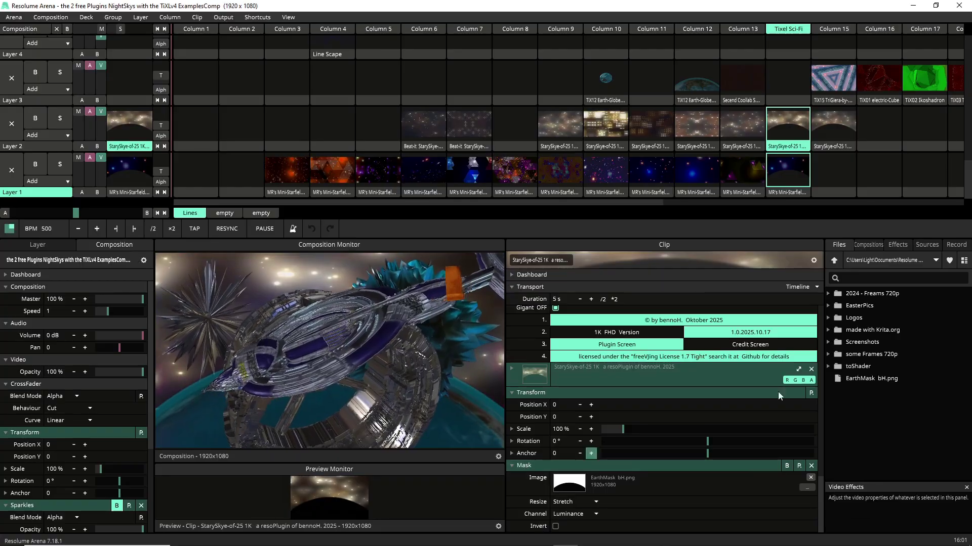
left_click(896, 245)
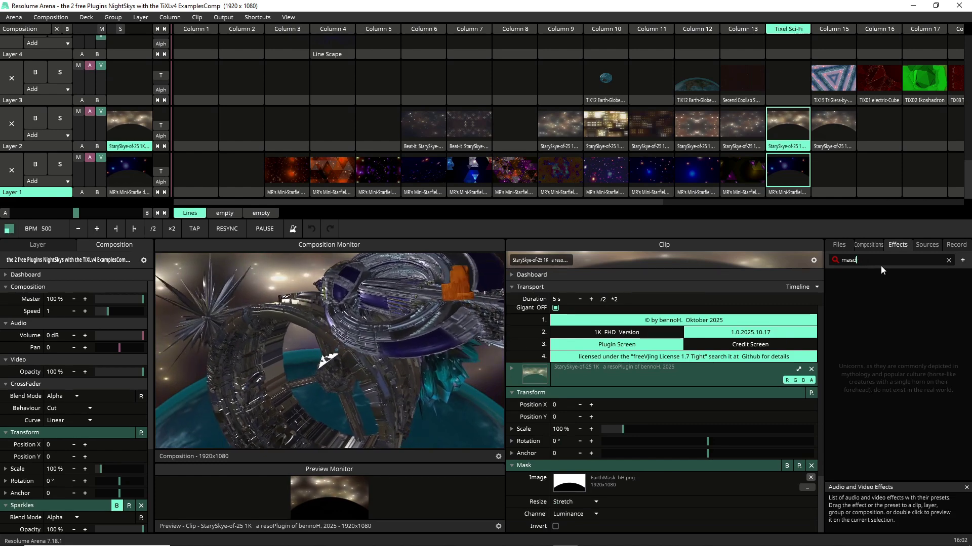
key("BackSpace")
key("BackSpace")
key("BackSpace")
type("sk")
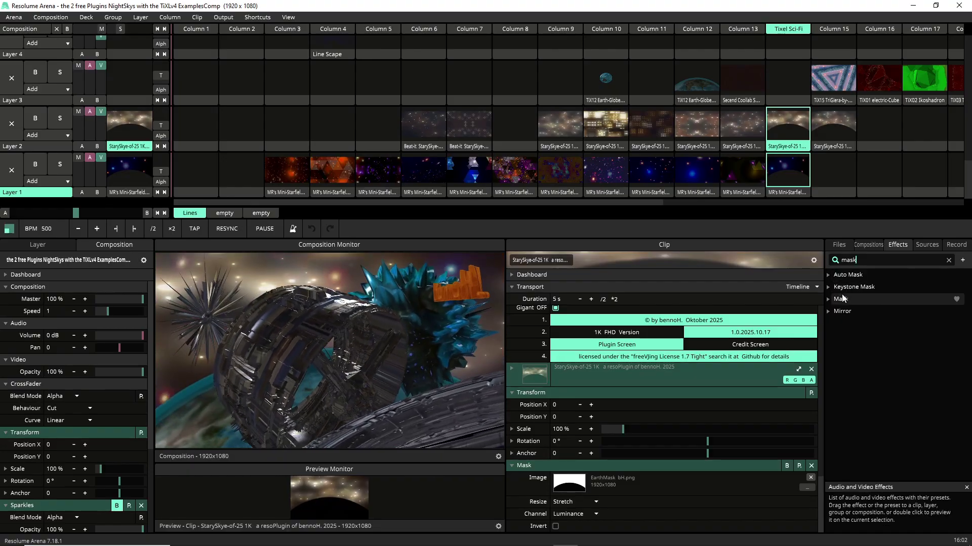
left_click_drag(691, 474, 691, 472)
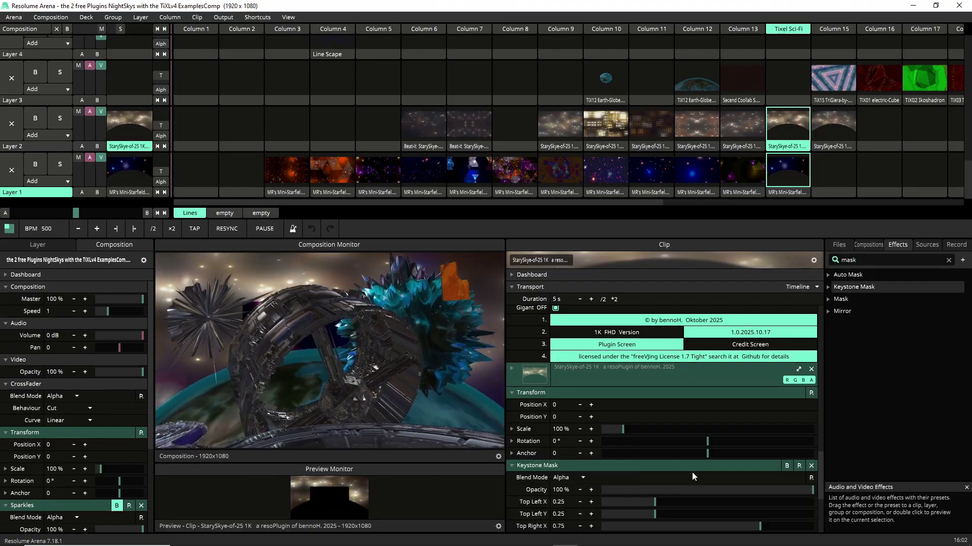
left_click_drag(821, 457, 818, 460)
left_click(811, 449)
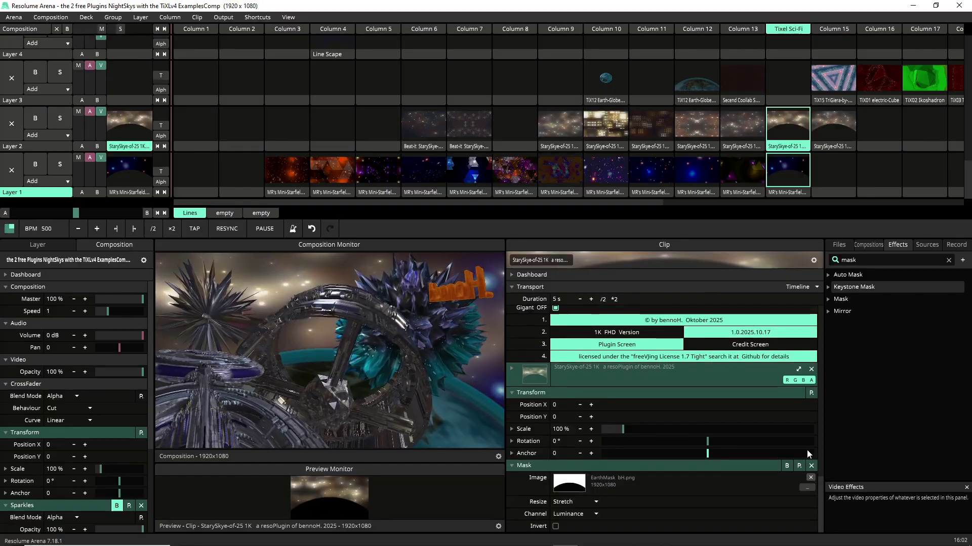
- Try a second Mask effect on the StarySkye clip, browse for its image without loading one, and remove the effect
mouse_move(852, 300)
left_mouse_down()
mouse_move(865, 306)
mouse_move(859, 299)
left_mouse_up()
left_click_drag(645, 459, 645, 458)
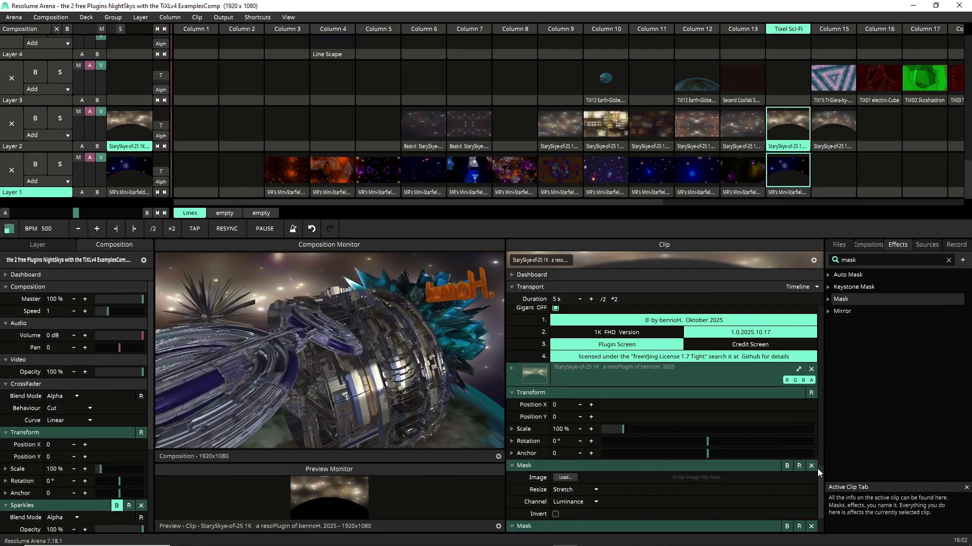
scroll(818, 476, "down", 2)
left_click(572, 427)
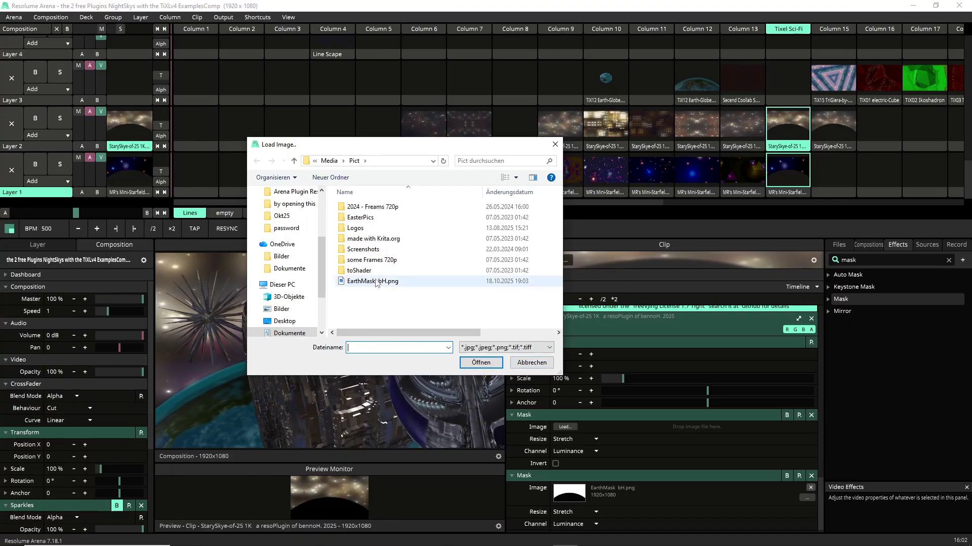
left_click(540, 364)
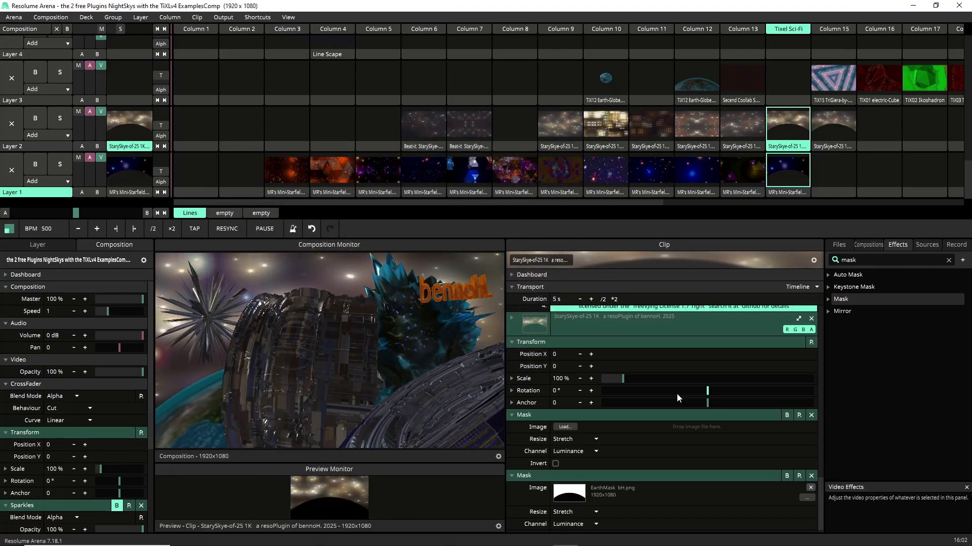
left_click(788, 475)
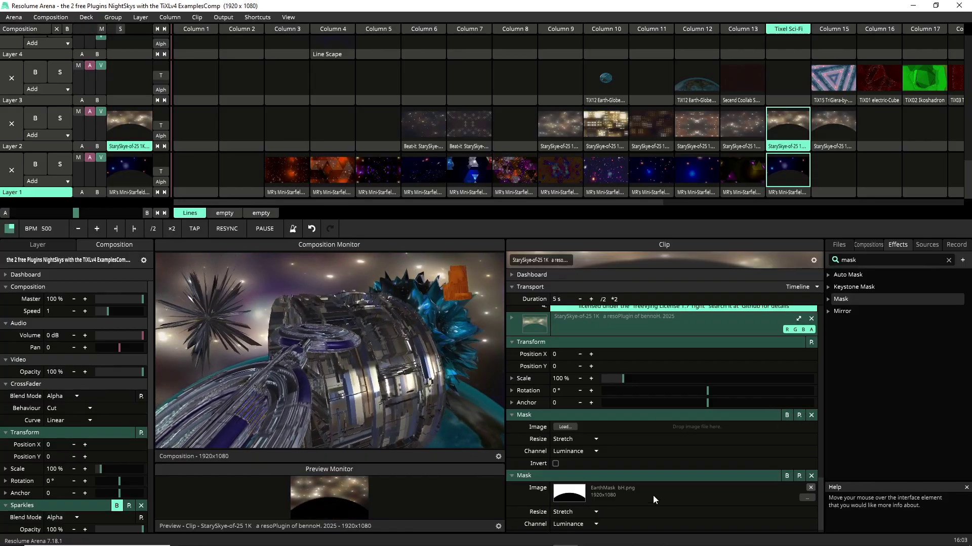
left_click(811, 414)
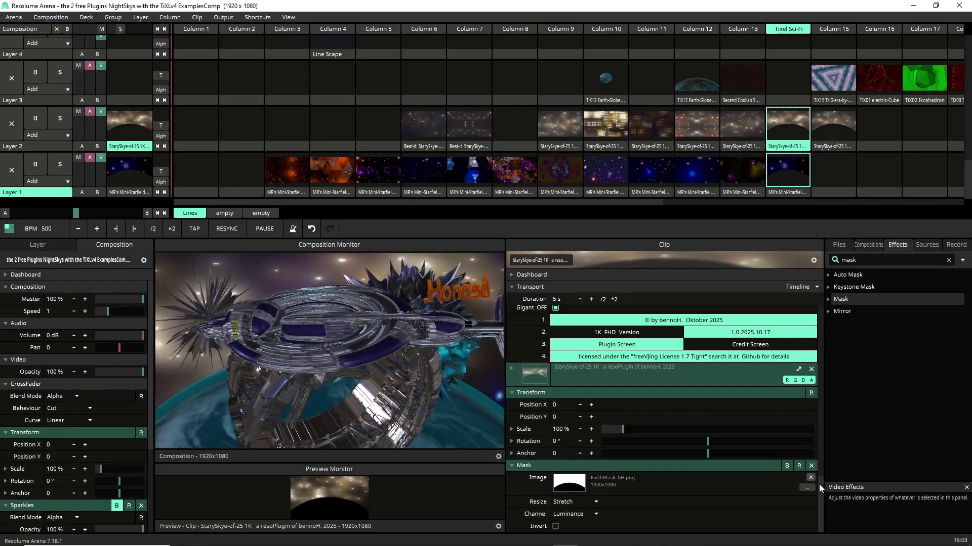
left_click_drag(818, 484, 820, 472)
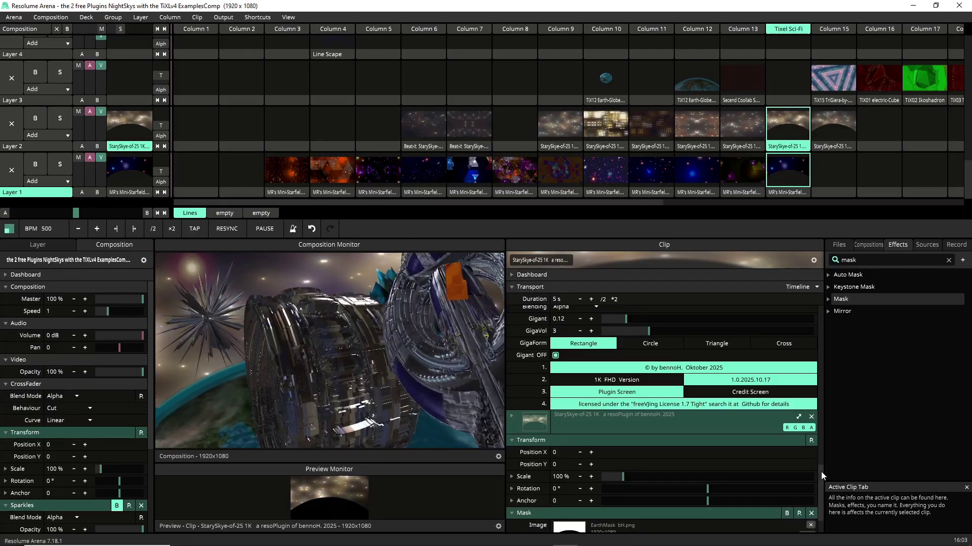
left_click_drag(821, 471, 806, 304)
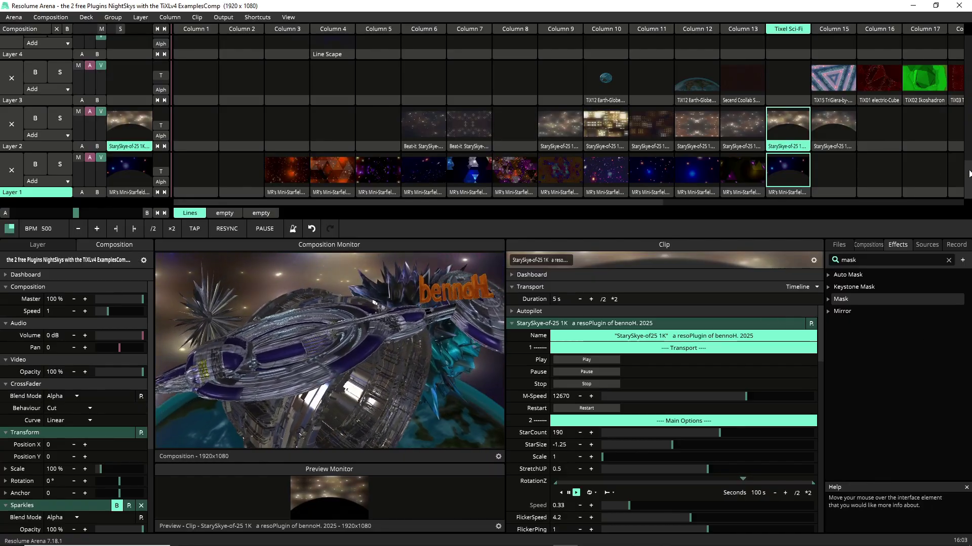
left_click_drag(968, 178, 956, 46)
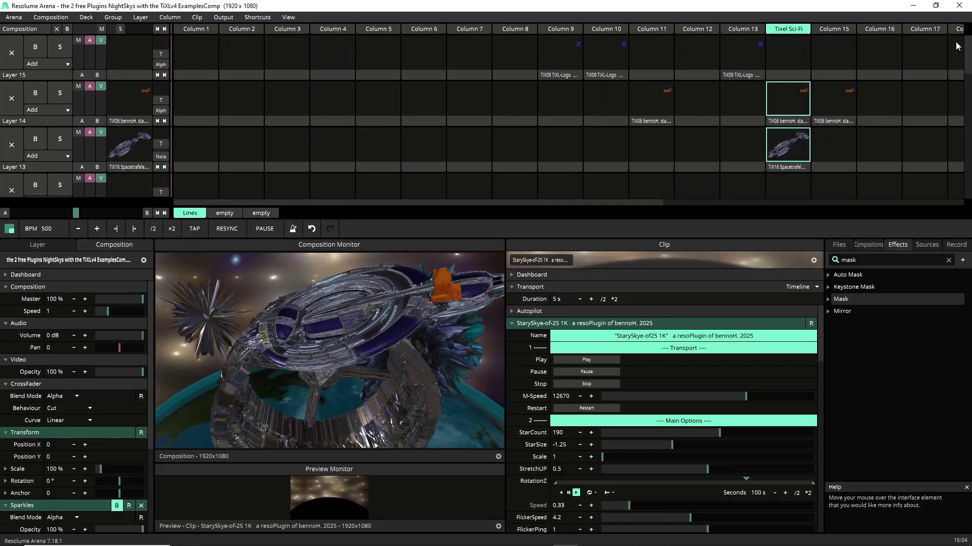
left_click_drag(958, 49, 948, 191)
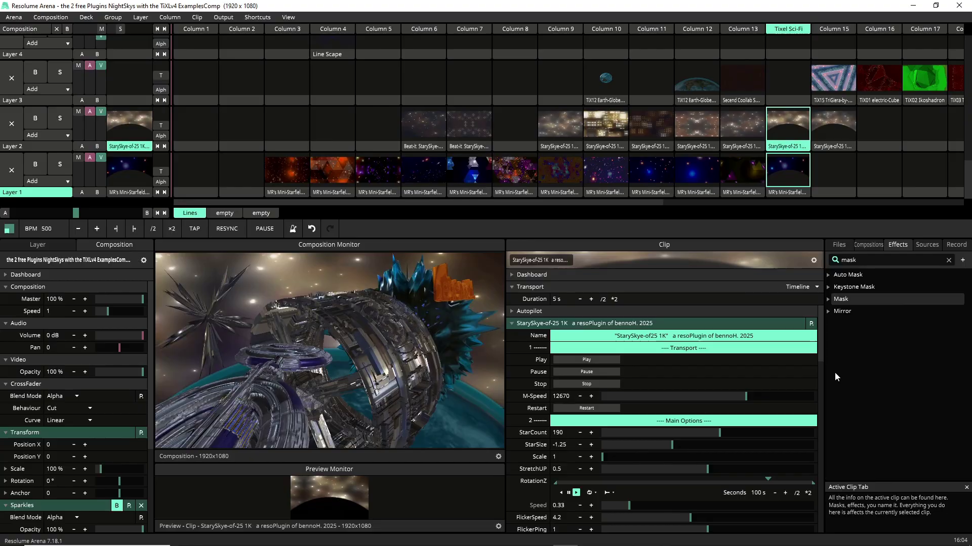
- Set the GalaxyScale animation of the StarySkye clip to play backwards
left_click_drag(819, 335, 713, 418)
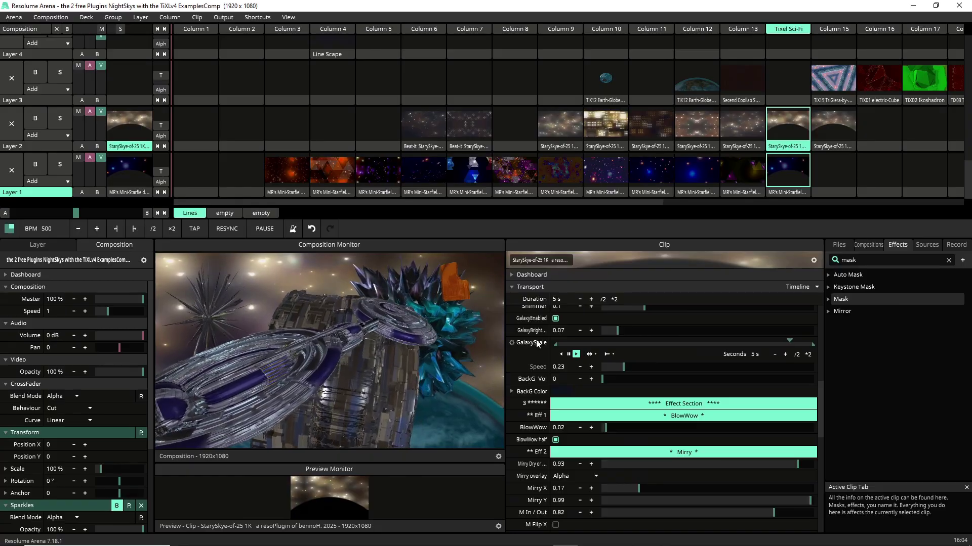
left_click(561, 354)
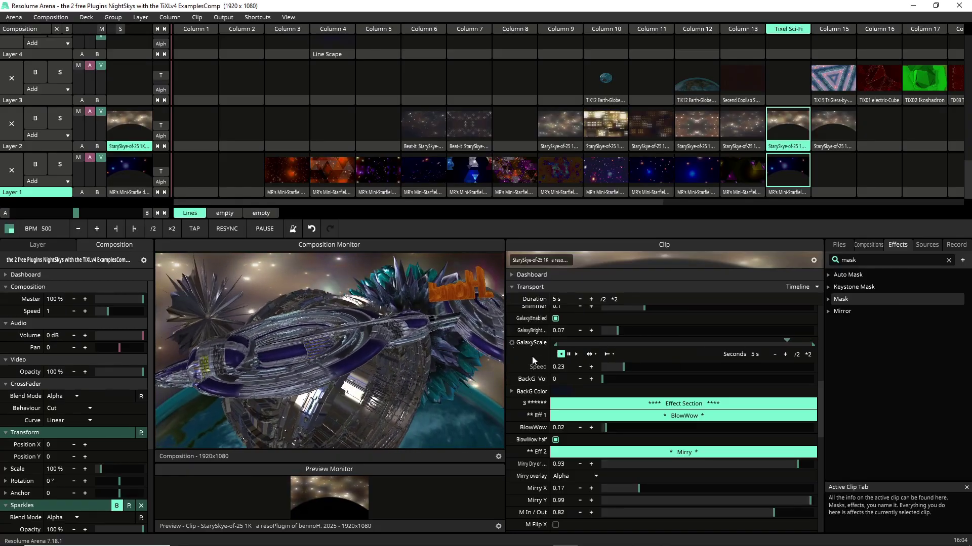
mouse_move(818, 391)
left_mouse_down()
mouse_move(817, 375)
mouse_move(812, 390)
left_mouse_up()
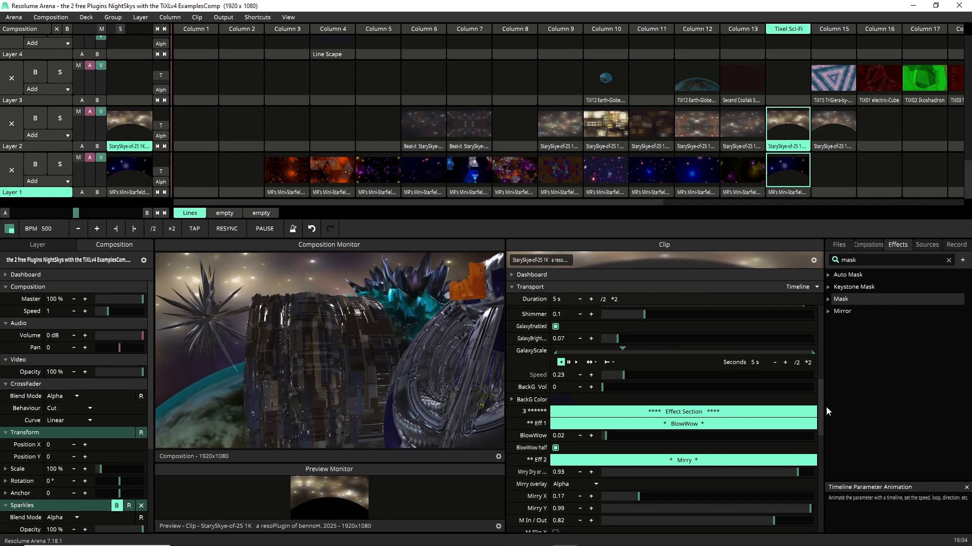
left_click_drag(820, 399, 810, 311)
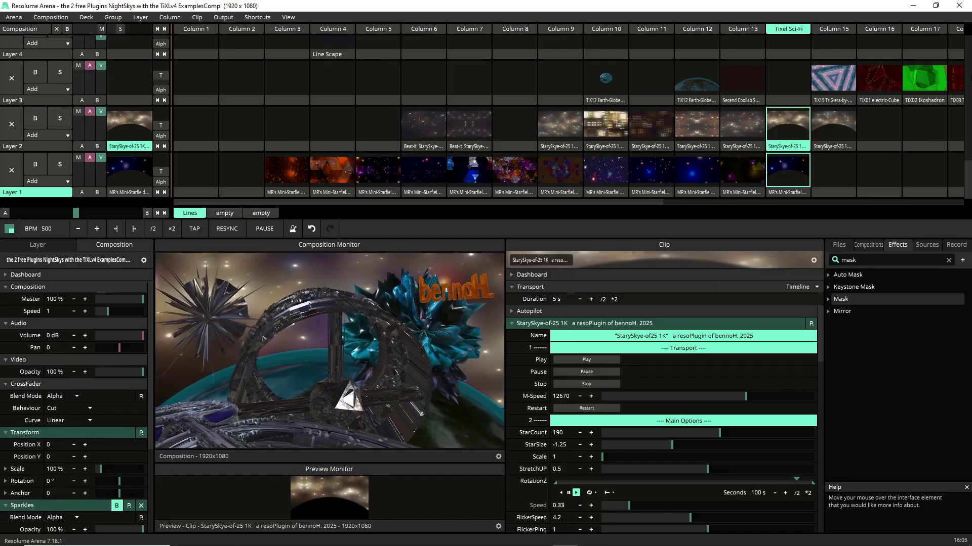
- Move the Spacetrafeler clip on Layer 13 from the Tixel Sci-Fi column to Column 13 and trigger Column 1
left_click_drag(969, 174, 958, 52)
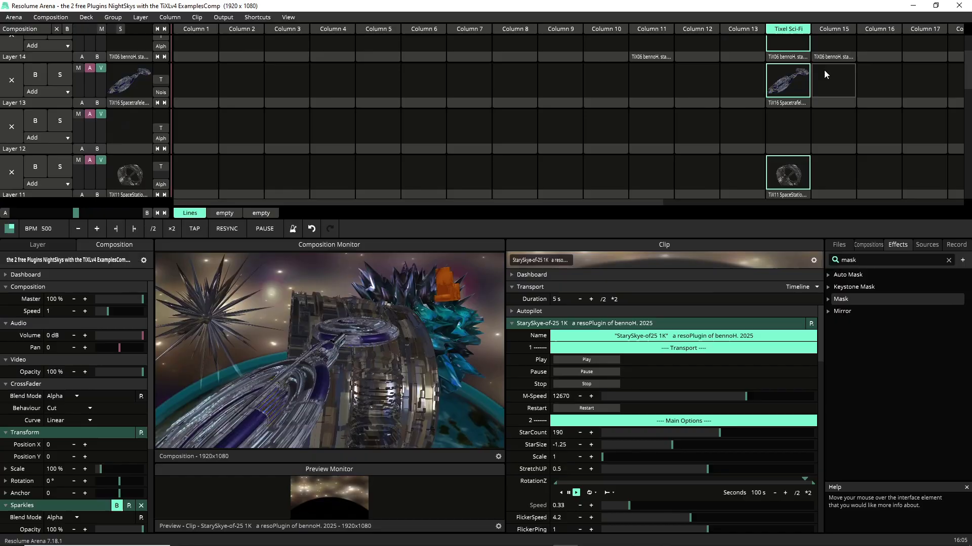
left_click(785, 96)
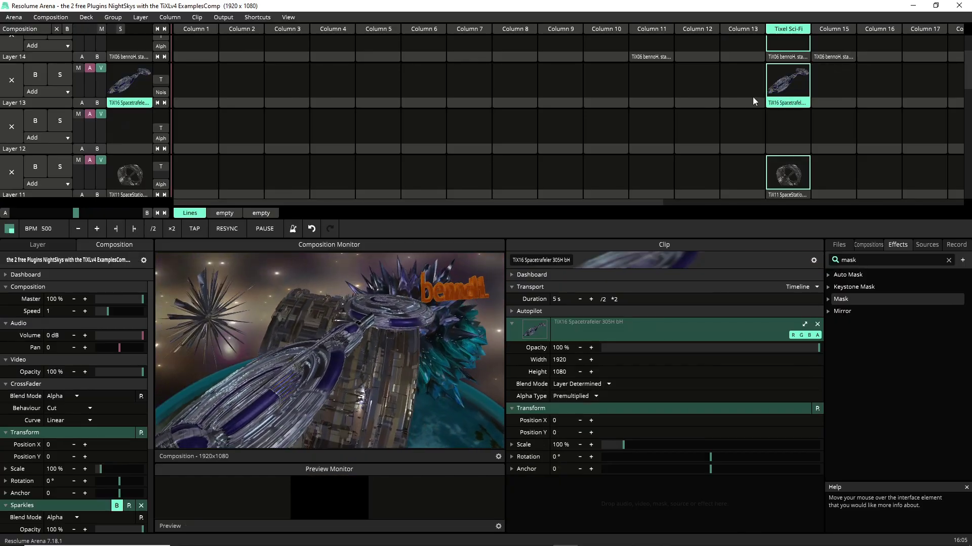
left_click_drag(788, 81, 744, 99)
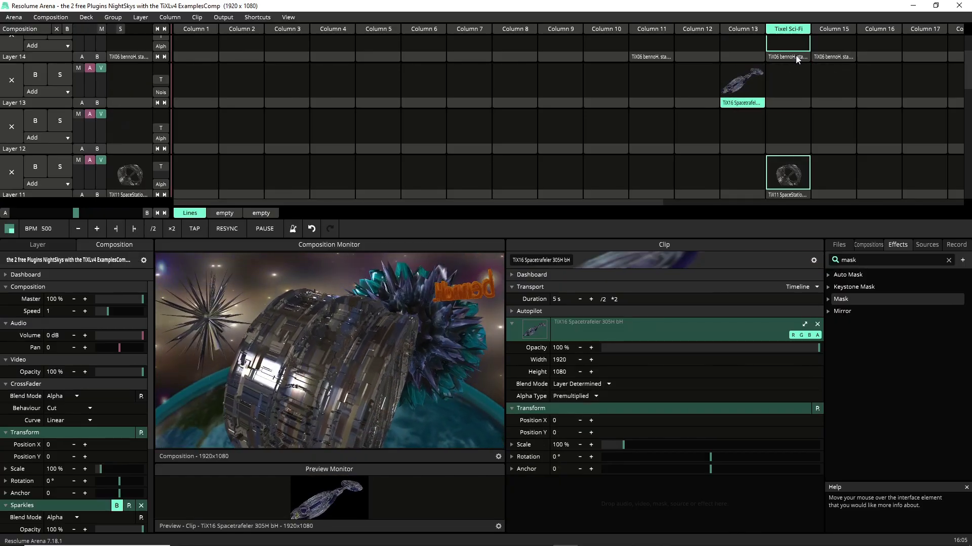
left_click(199, 27)
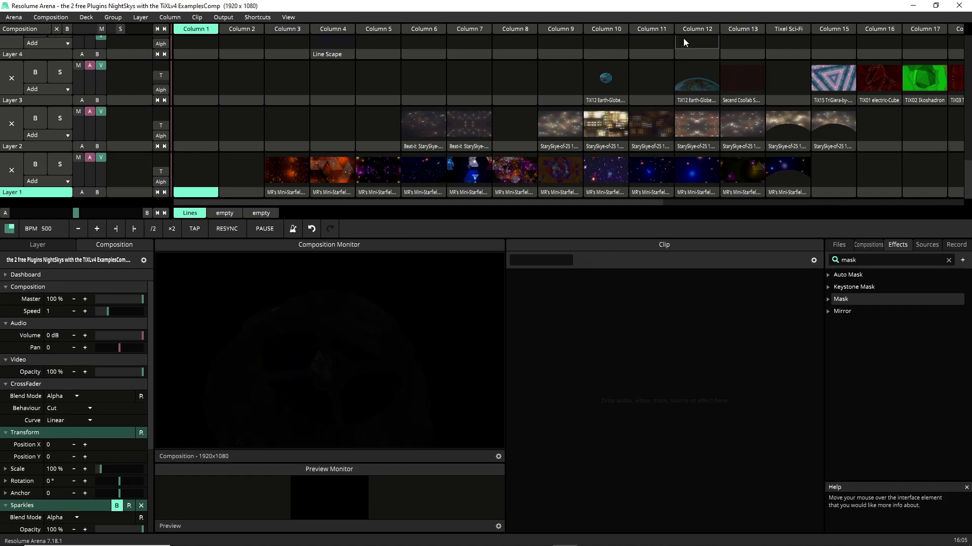
- Switch to TiXL 4.0.5 and exit it, returning to the maximized Resolume Arena window
left_click_drag(720, 11, 786, 199)
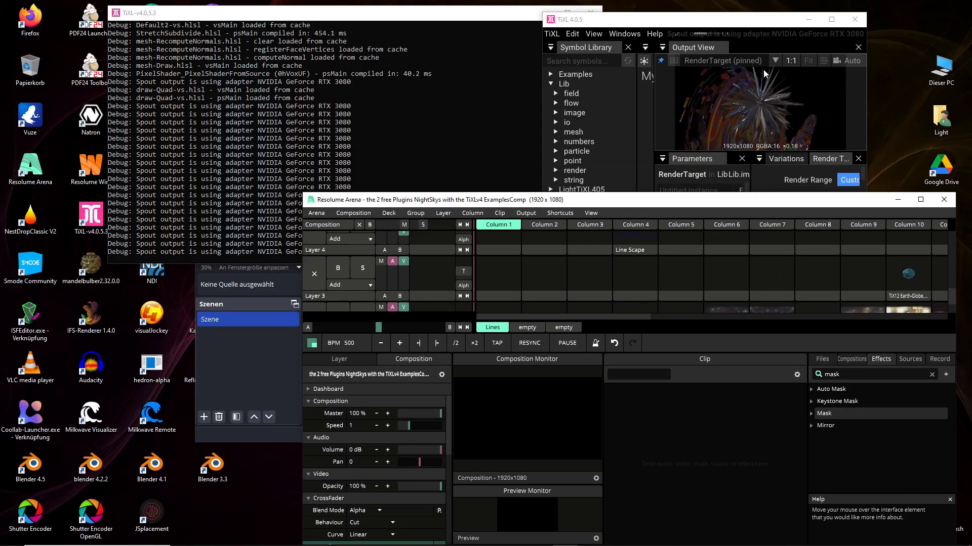
left_click(860, 19)
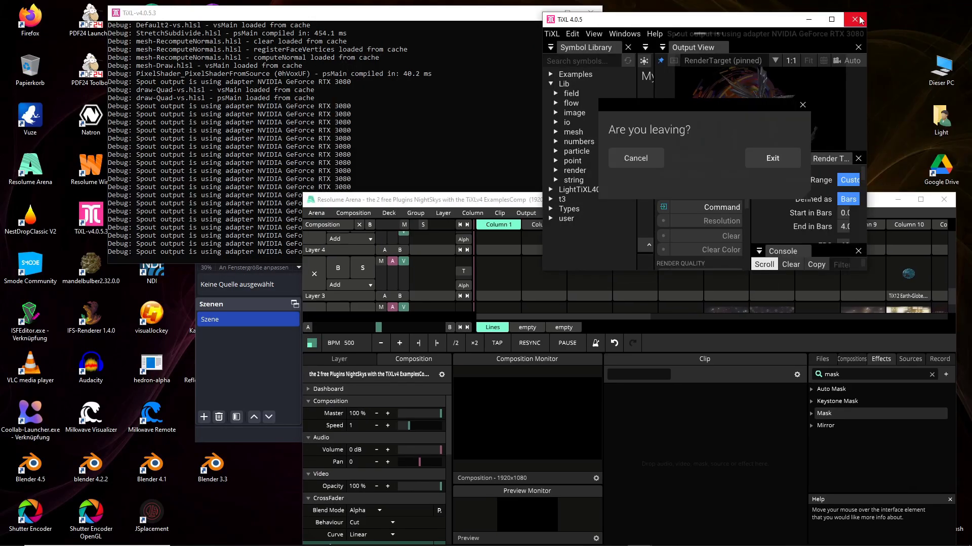
left_click(772, 158)
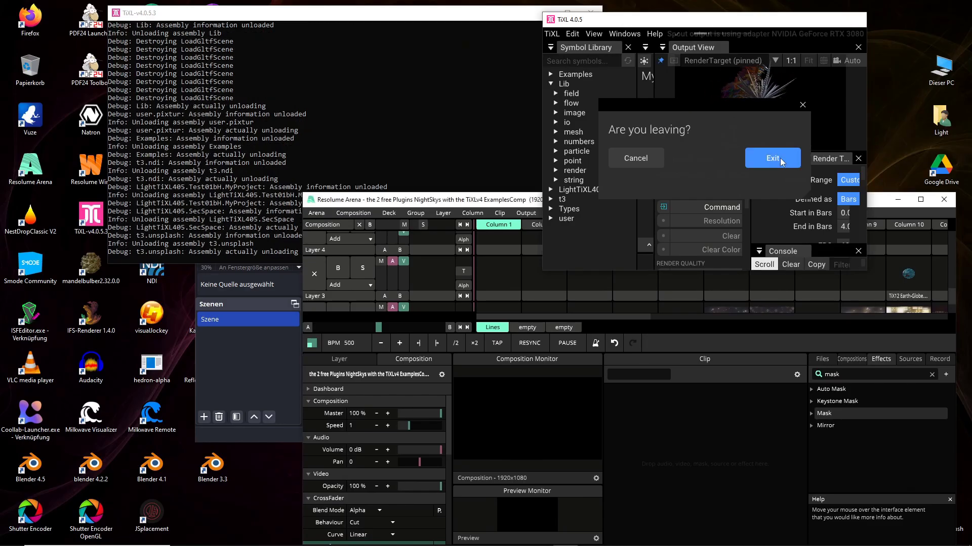
left_click(921, 199)
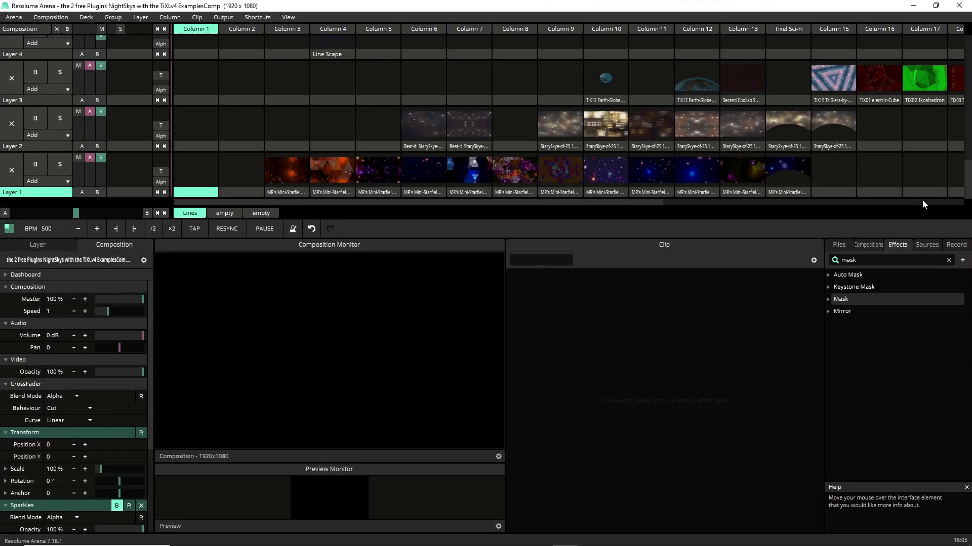
- Trigger the Beat-it StarySkye clip in Column 6 of Layer 2, and play and restart its plugin animation
left_click(428, 129)
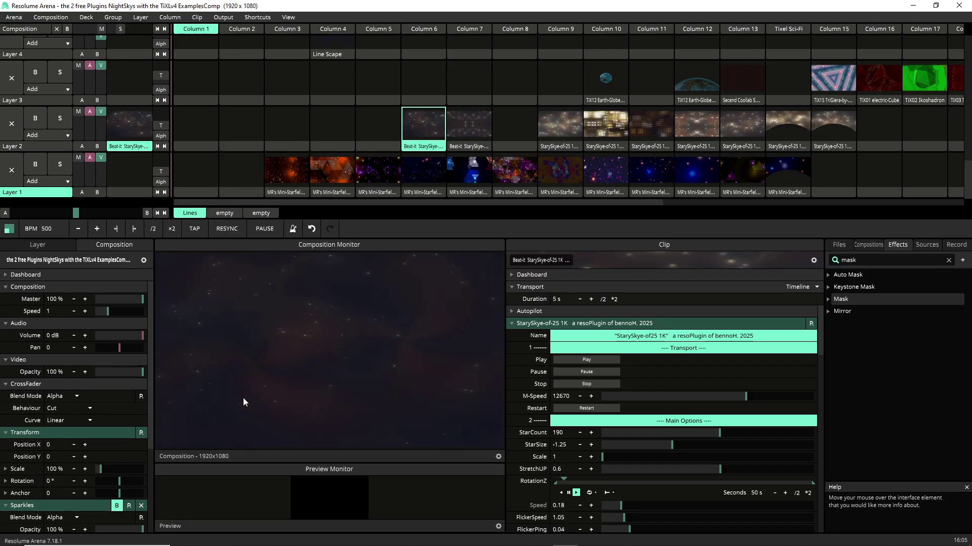
left_click(592, 361)
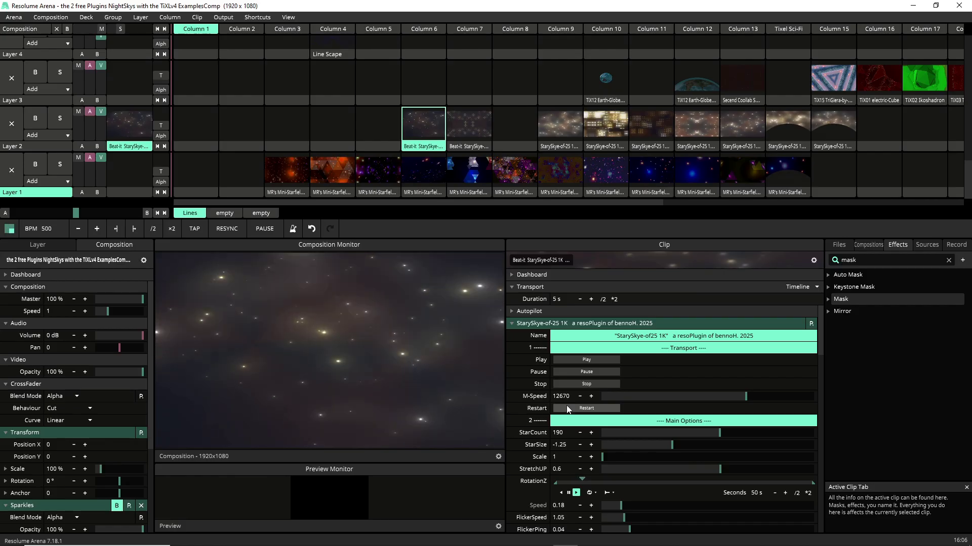
left_click(600, 409)
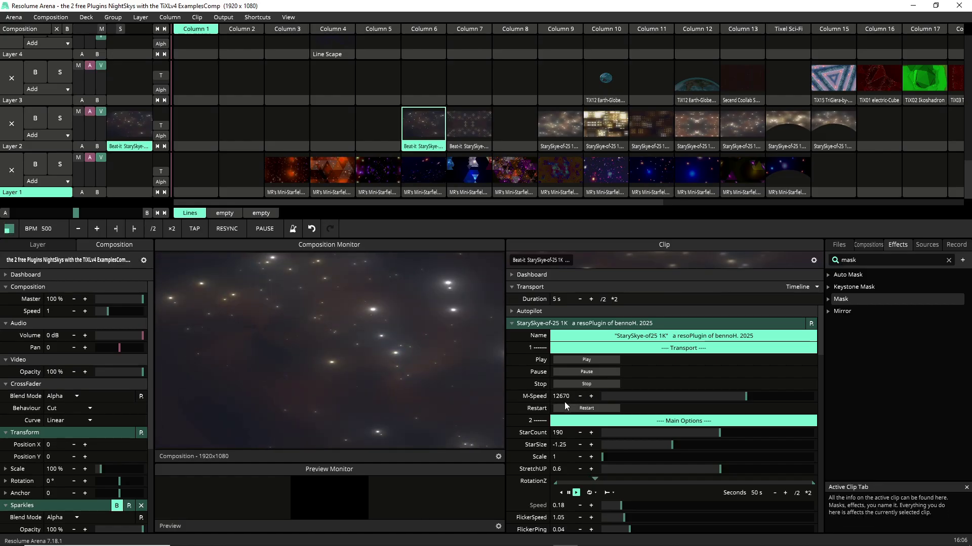
left_click(596, 409)
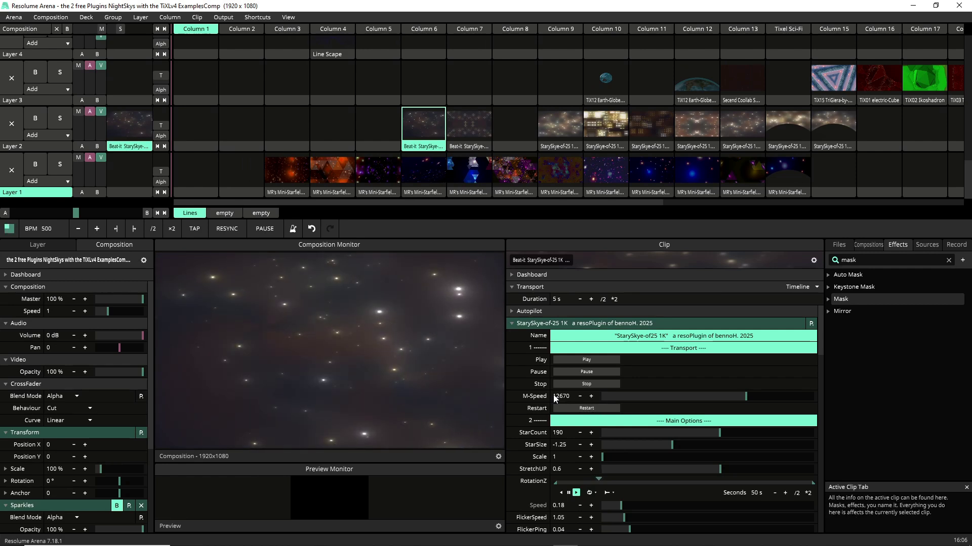
left_click(586, 409)
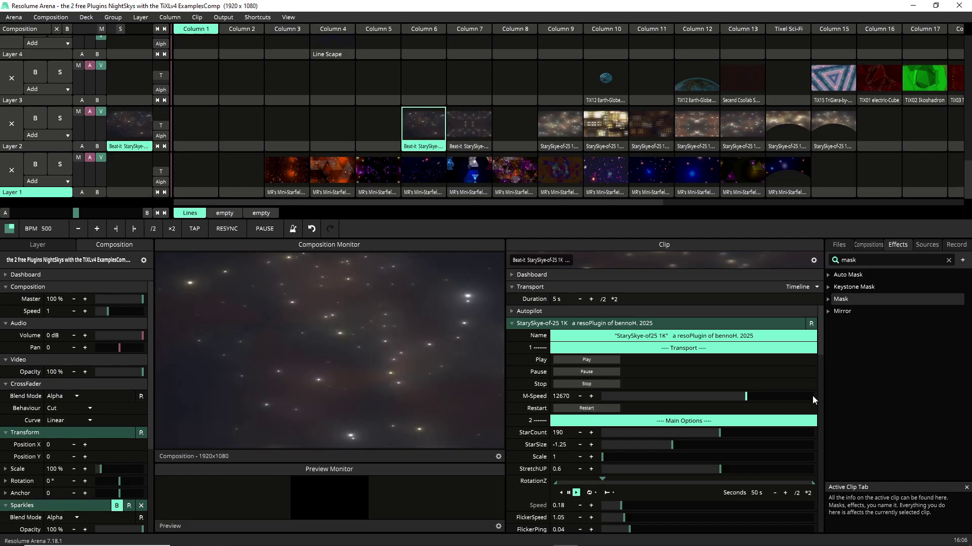
left_click_drag(820, 350, 821, 364)
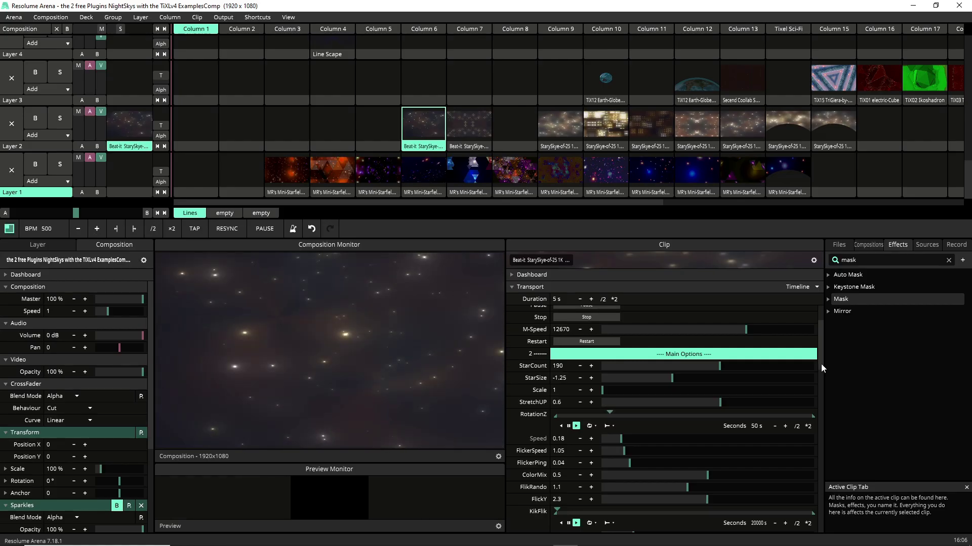
left_click_drag(821, 363, 824, 357)
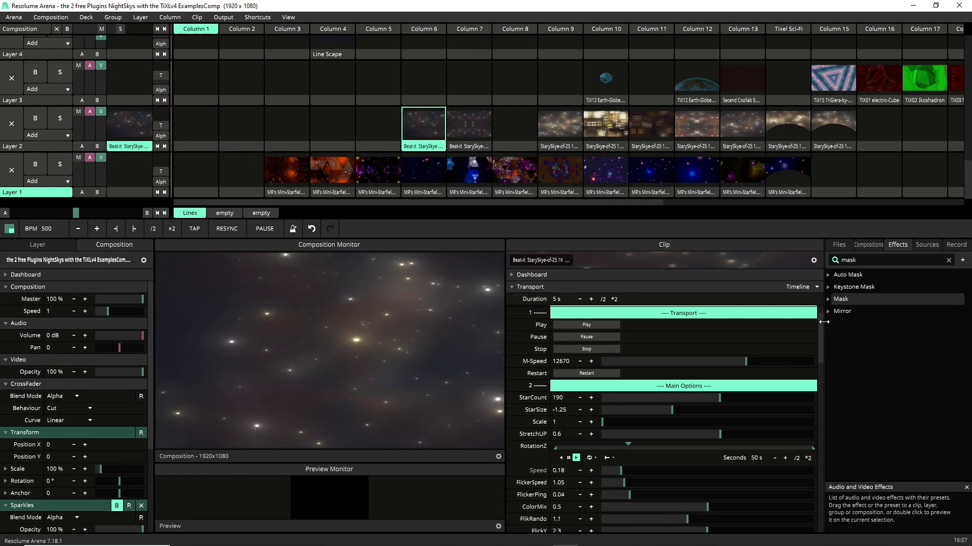
mouse_move(821, 323)
left_mouse_down()
mouse_move(809, 433)
mouse_move(814, 440)
mouse_move(819, 424)
mouse_move(816, 447)
mouse_move(826, 332)
left_mouse_up()
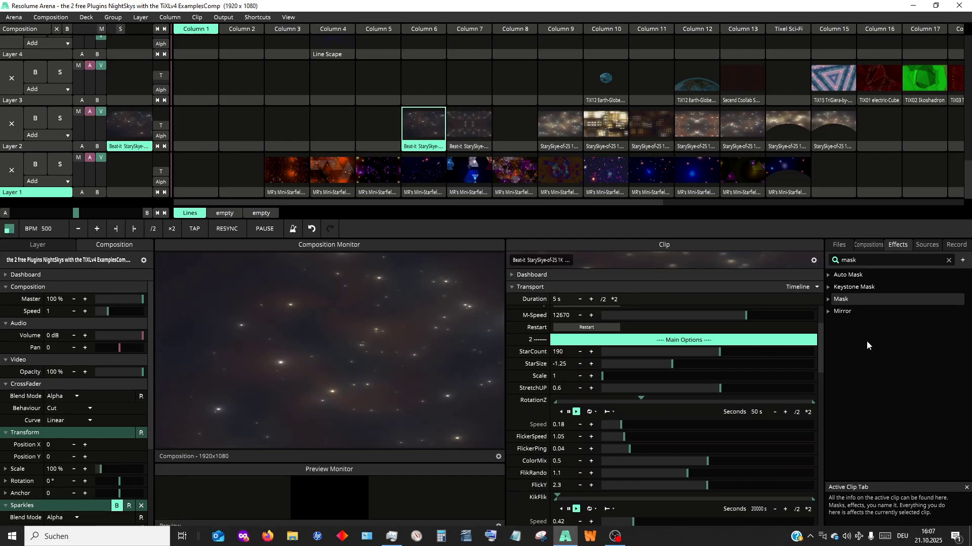
- Try a BlowWow value of 0.12 in the StarySkye clip's effect section and undo the change
left_click_drag(821, 351, 808, 451)
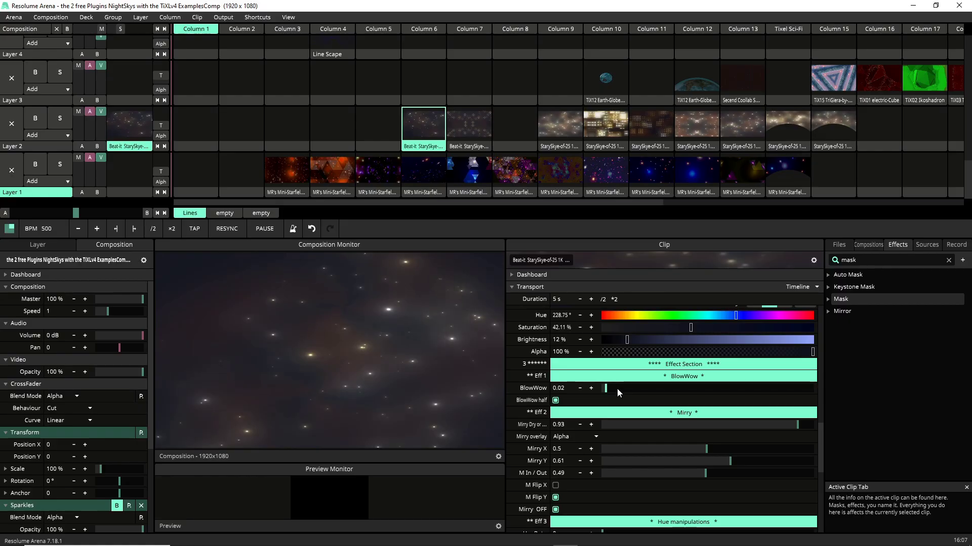
left_click_drag(606, 391, 629, 388)
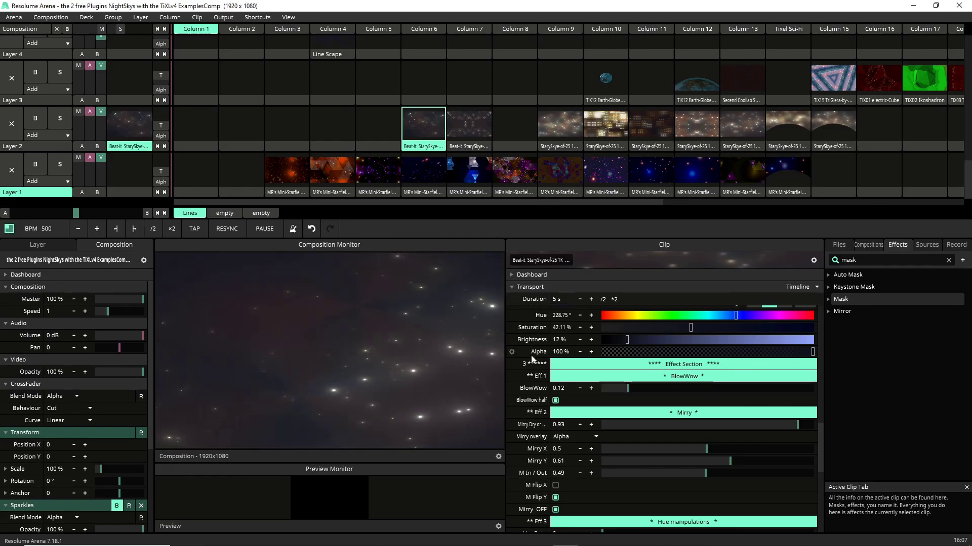
left_click(310, 229)
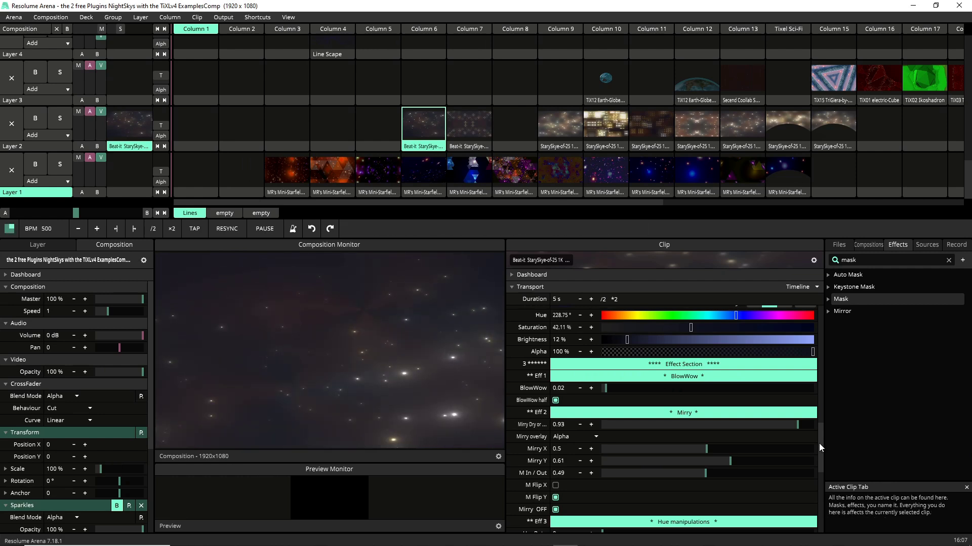
- Activate the Mirry effect of the StarySkye clip by clearing its Mirry OFF option
left_click_drag(819, 443, 818, 459)
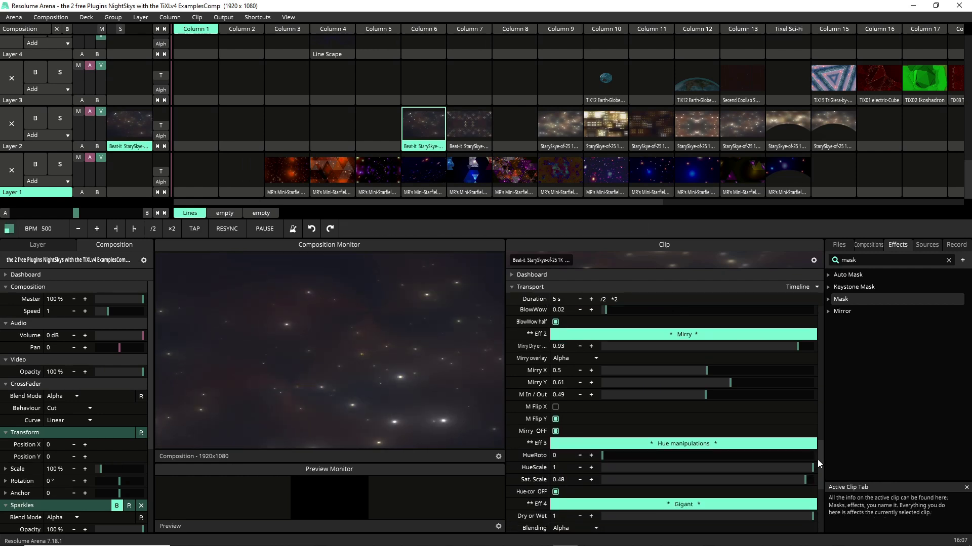
left_click_drag(817, 459, 818, 463)
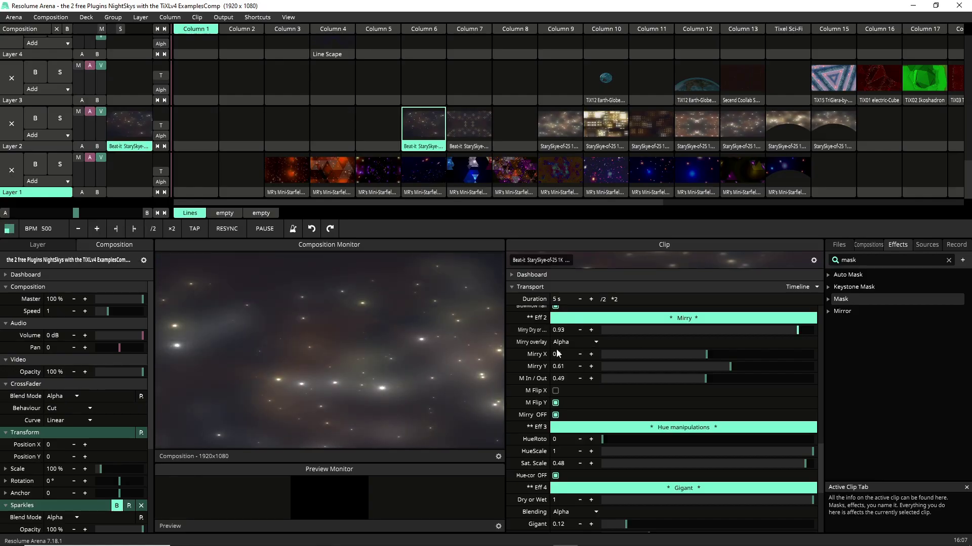
left_click(555, 415)
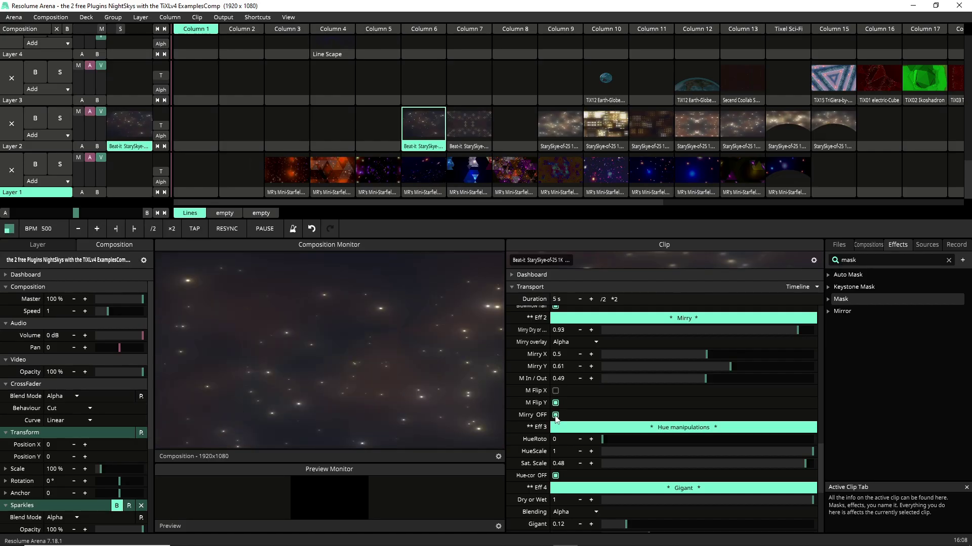
left_click(555, 415)
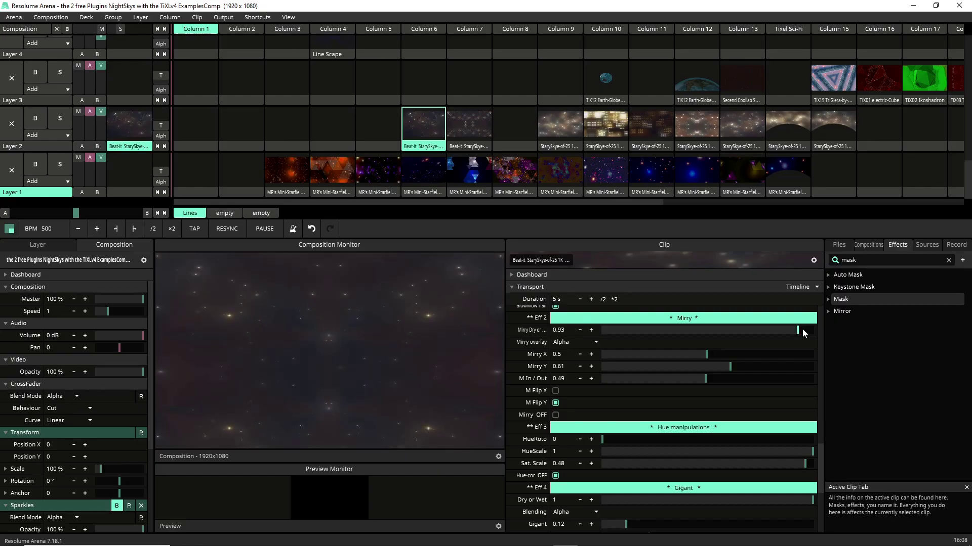
- Try Mirry dry/wet values of 0.82 and 0.75, undo both changes, and enable Mirry OFF again
left_click_drag(803, 329, 776, 354)
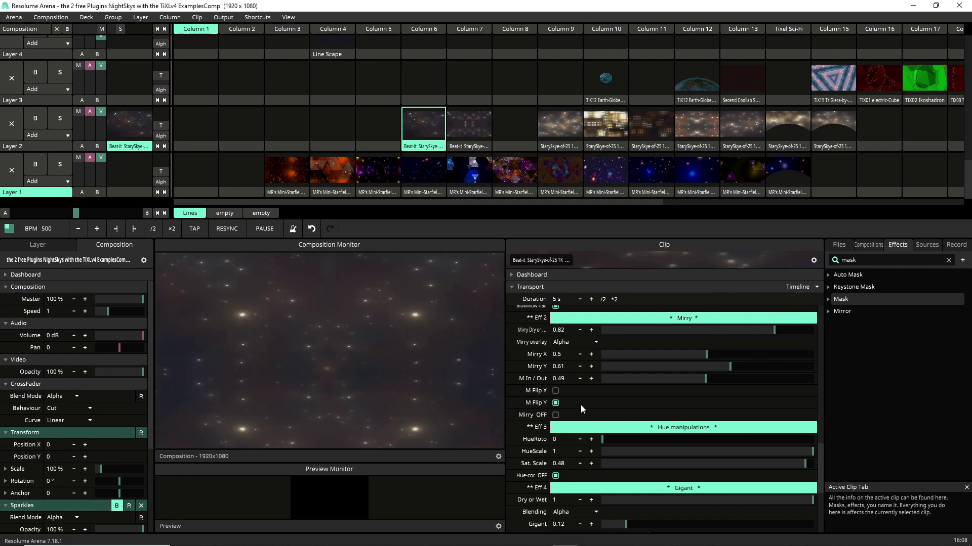
left_click_drag(774, 334, 760, 334)
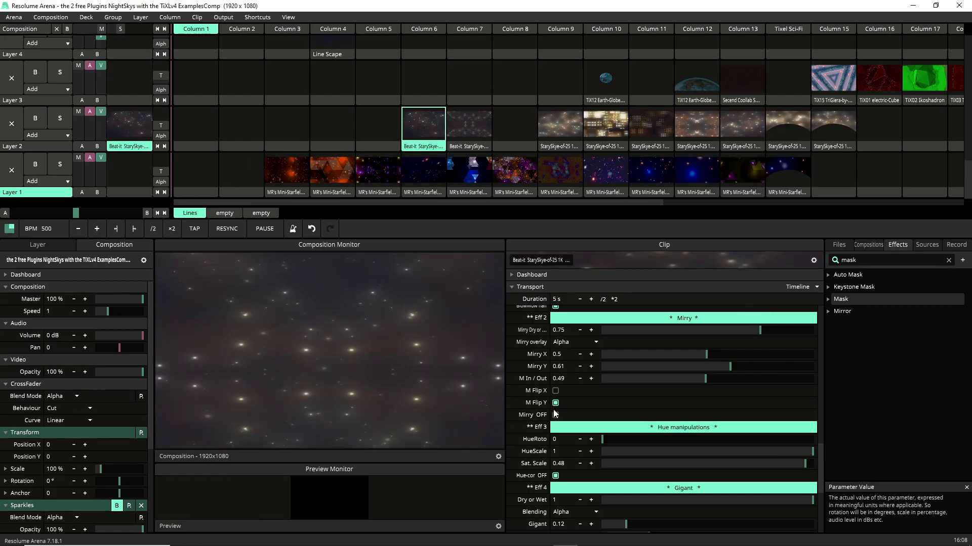
left_click(311, 230)
left_click(311, 230)
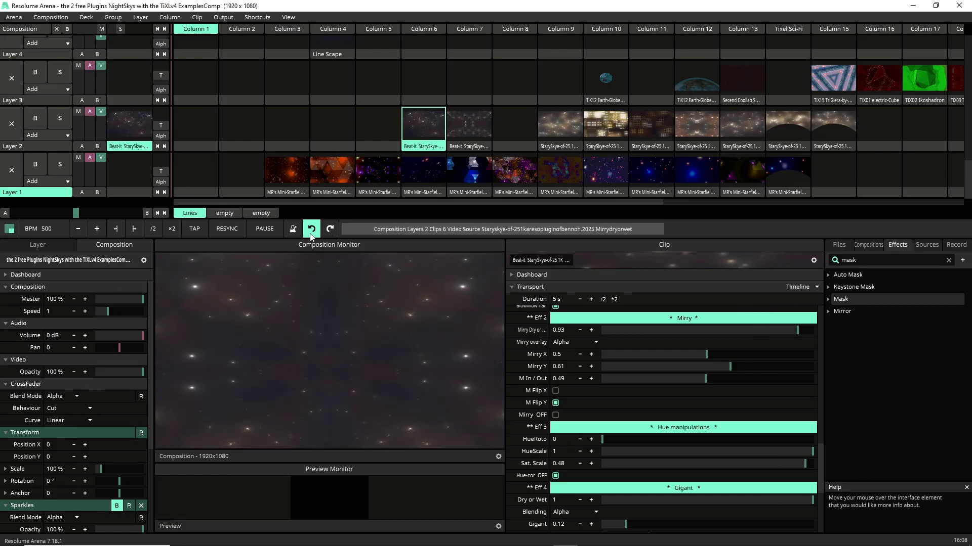
left_click(556, 415)
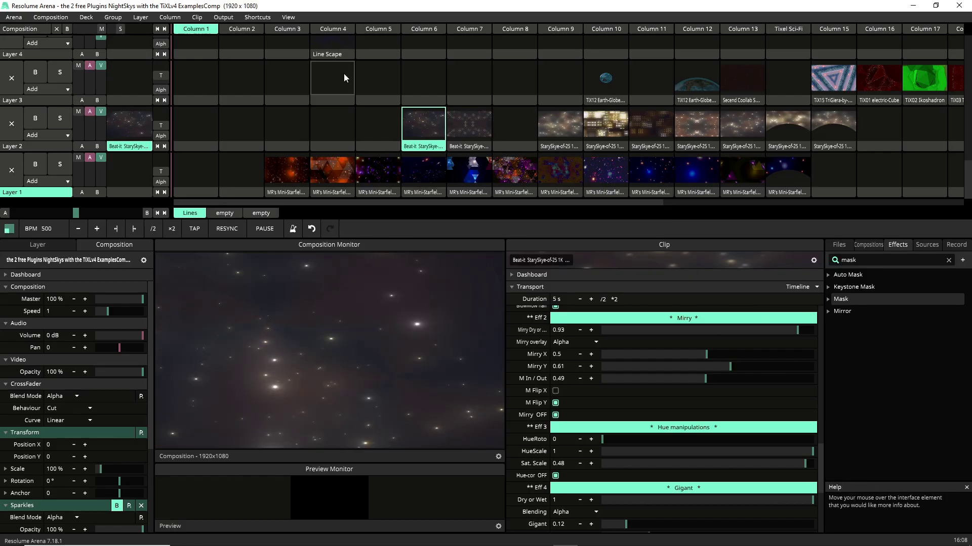
- Look through the StarySkye clip's parameters, from the transport controls to the Gigant effect and back up to the Shimmer envelope
left_click_drag(820, 451, 817, 311)
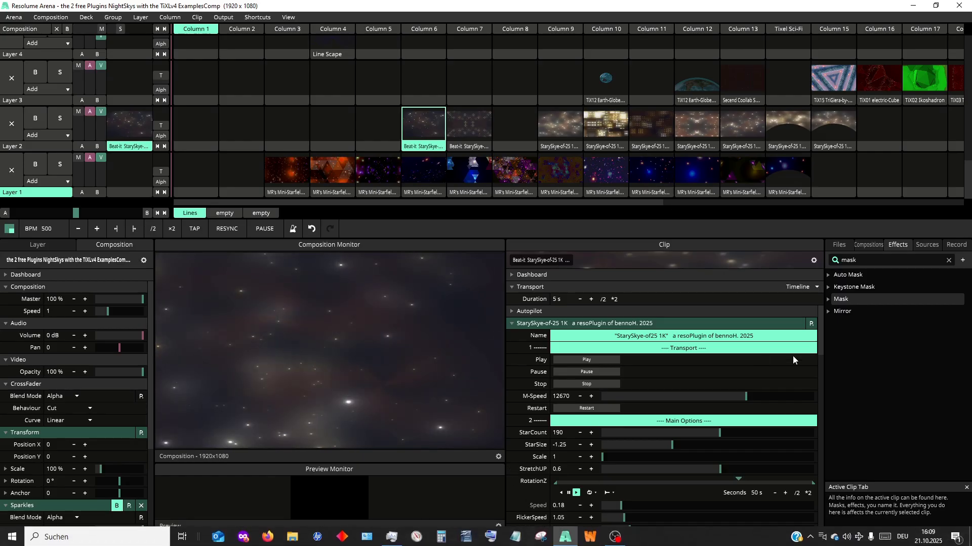
left_click_drag(819, 319, 782, 492)
scroll(782, 492, "up", 1)
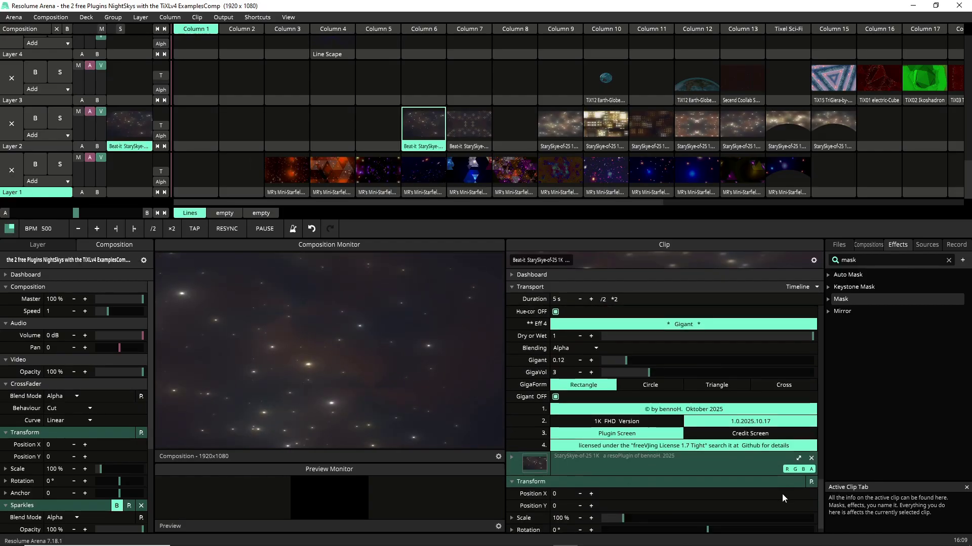
scroll(782, 493, "up", 5)
scroll(797, 435, "up", 10)
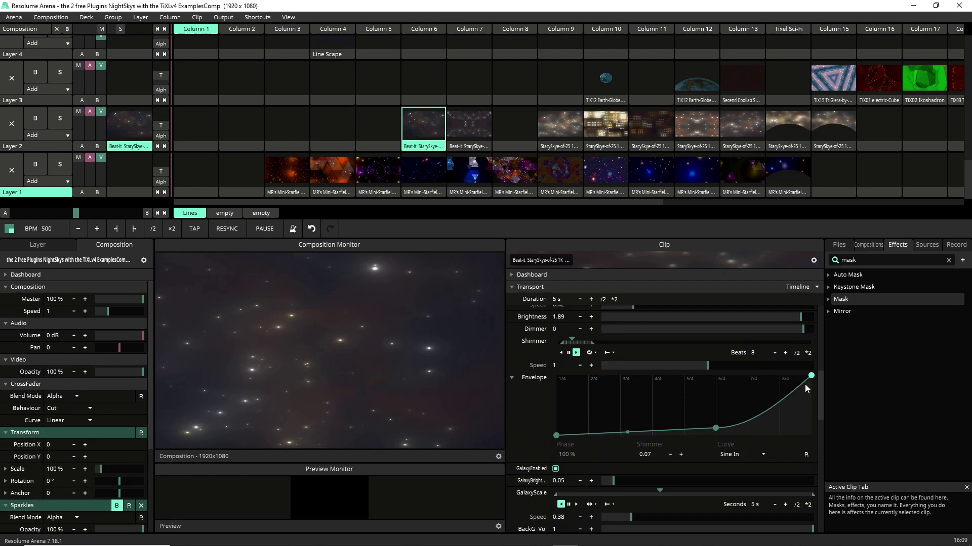